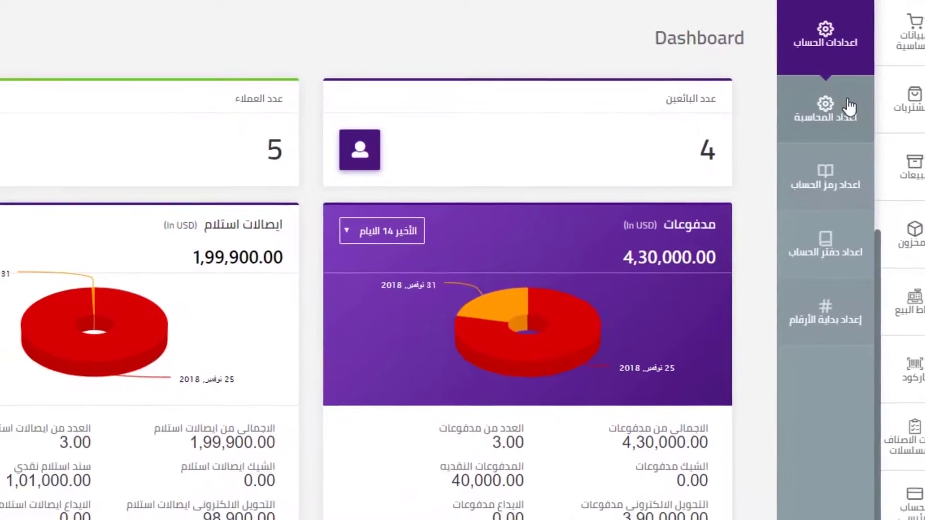
Step: In the accounting setup, enable separate numbers for receipts and payments and for journal entries, and save the changes
{"action": "left_click", "coordinate": [785, 131]}
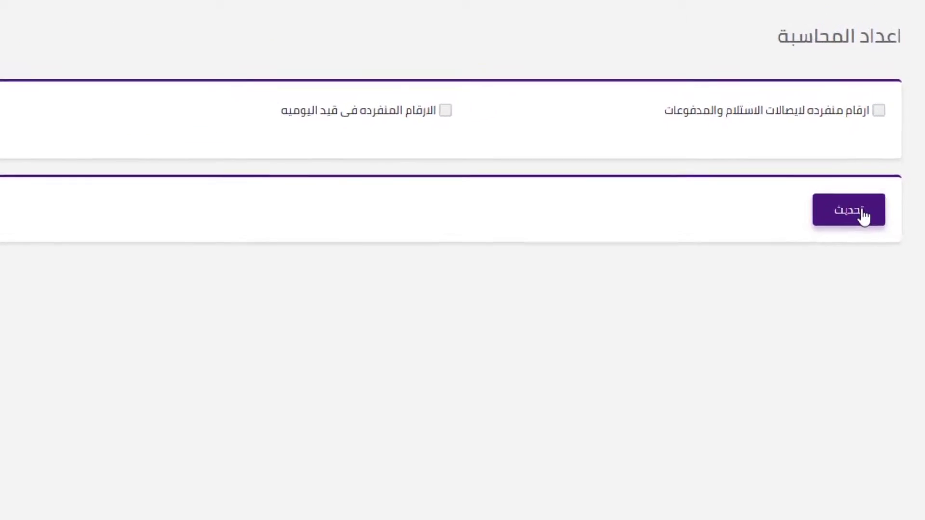
{"action": "left_click", "coordinate": [847, 265]}
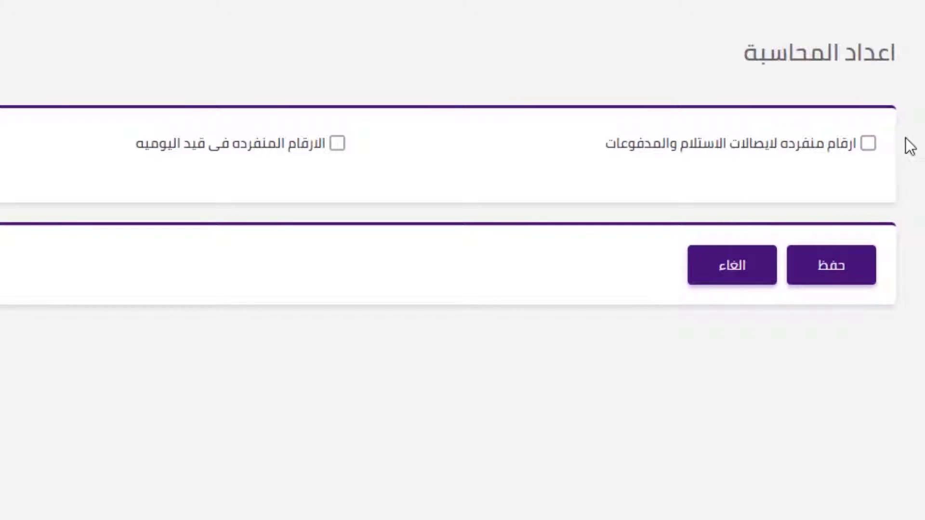
{"action": "left_click", "coordinate": [868, 144]}
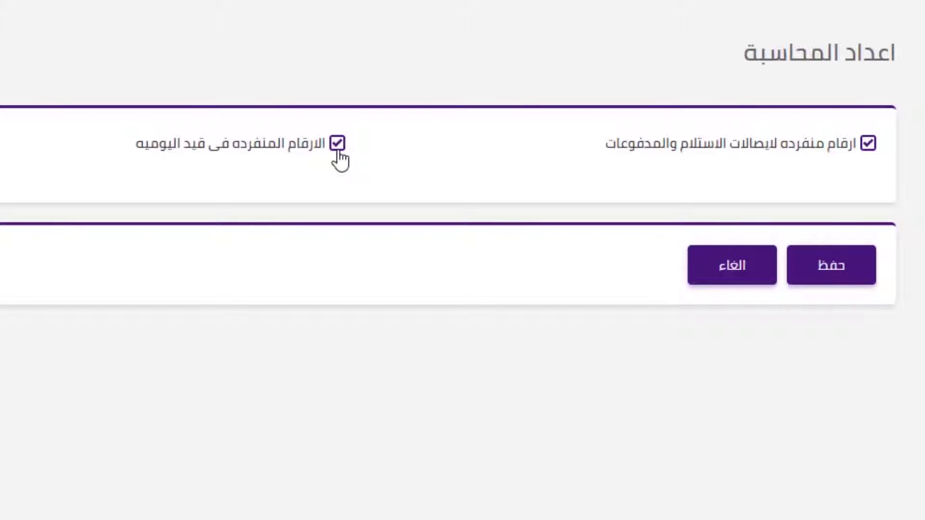
{"action": "left_click", "coordinate": [856, 279]}
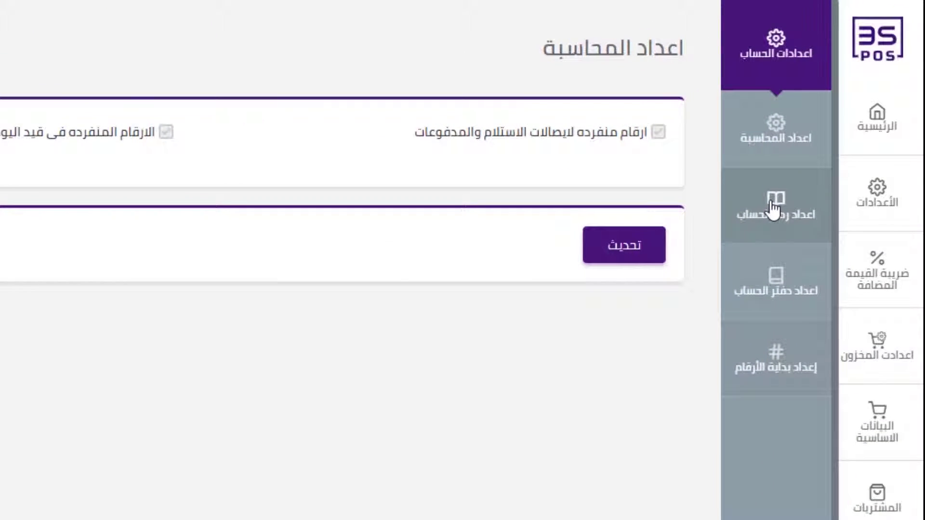
Step: In the account code setup, set levels 1 to 9 to 2, 3, 4, 4, 4, 4, 4, 3 and 2, and save
{"action": "left_click", "coordinate": [770, 204]}
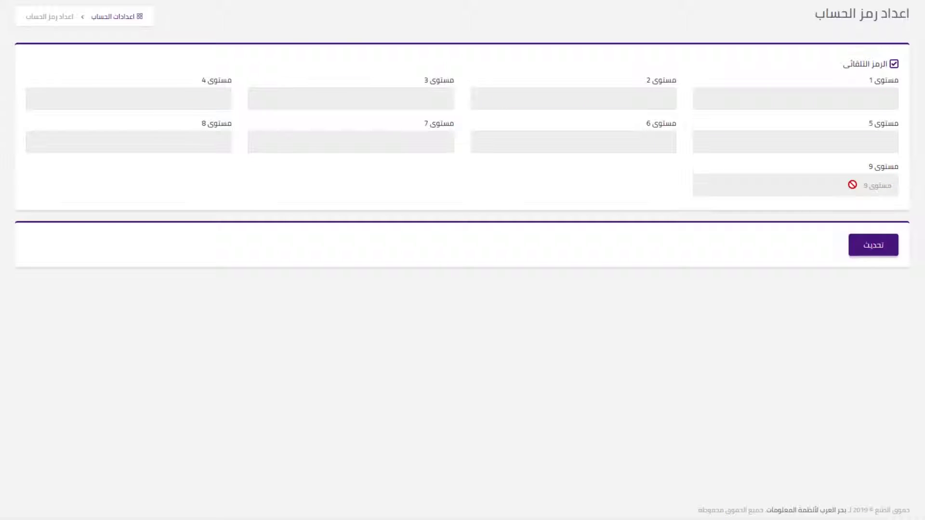
{"action": "left_click", "coordinate": [870, 247]}
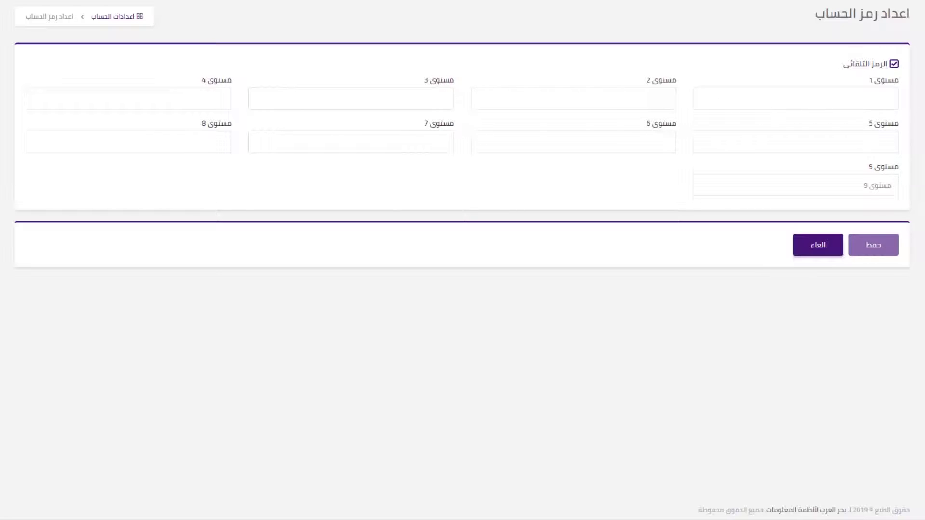
{"action": "left_click", "coordinate": [884, 95]}
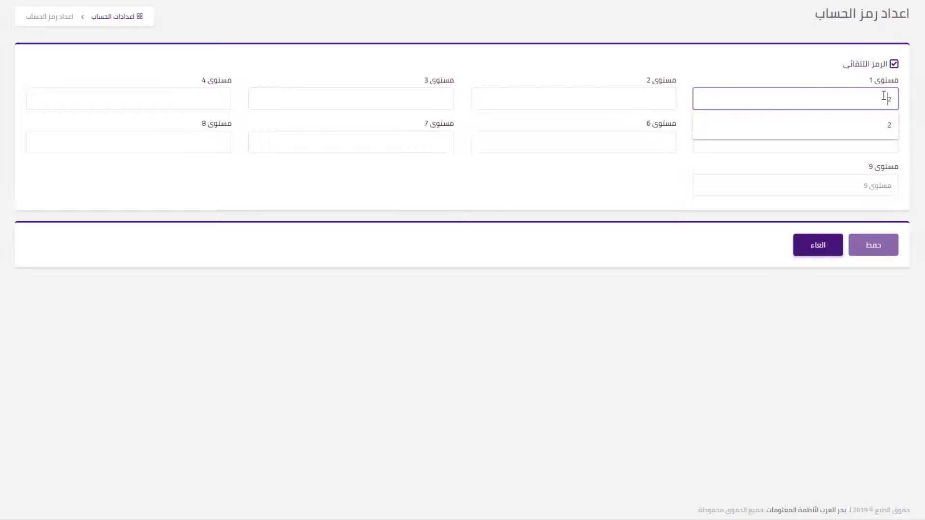
{"action": "type", "text": "2"}
{"action": "key", "text": "Tab"}
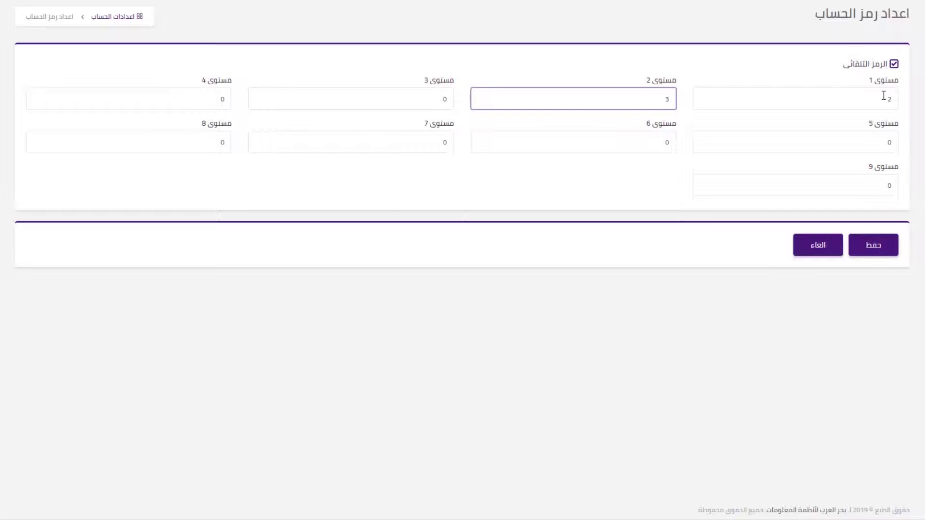
{"action": "key", "text": "Tab"}
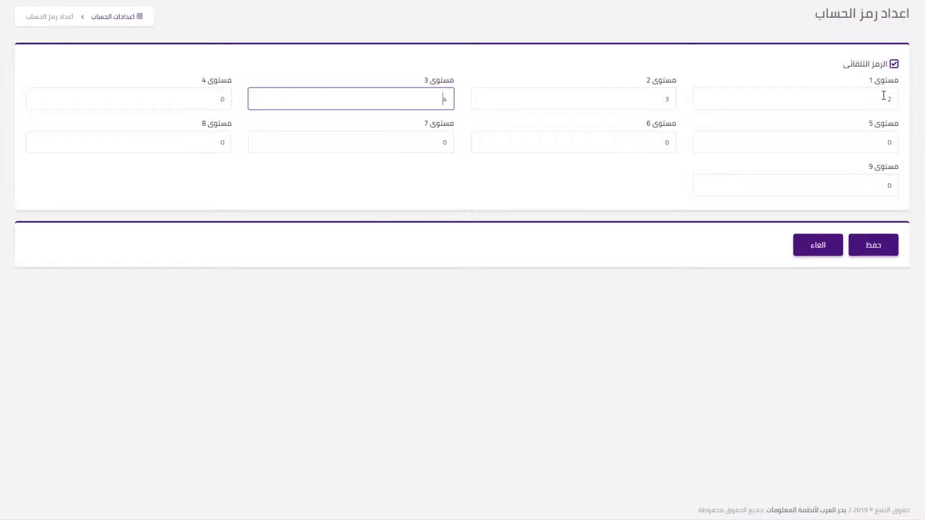
{"action": "key", "text": "Tab"}
{"action": "type", "text": "4\t4\t4\t4\t3\t2"}
{"action": "left_click", "coordinate": [881, 251]}
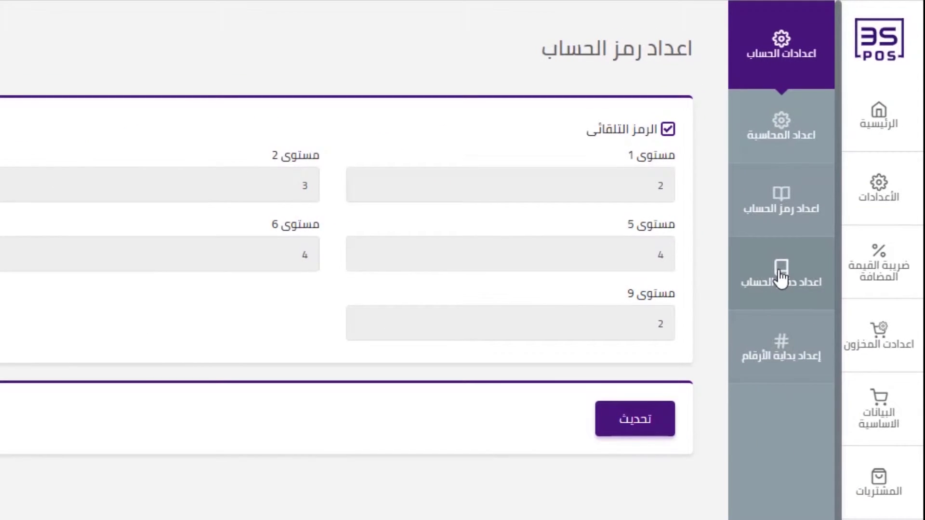
Step: Make the account ledger setup (اعداد دفتر الحساب) editable and assign code 0001 (حـ / الصندوق) to the cash account
{"action": "left_click", "coordinate": [780, 277]}
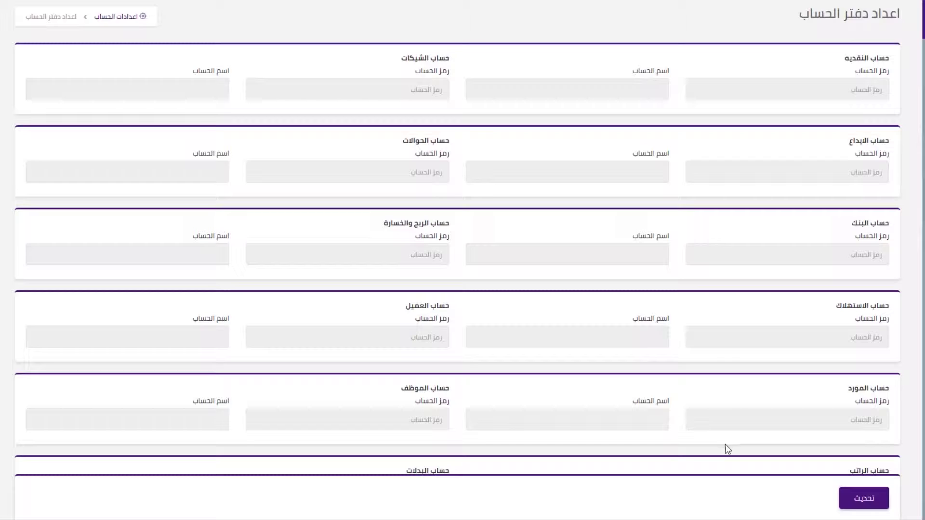
{"action": "left_click", "coordinate": [859, 498]}
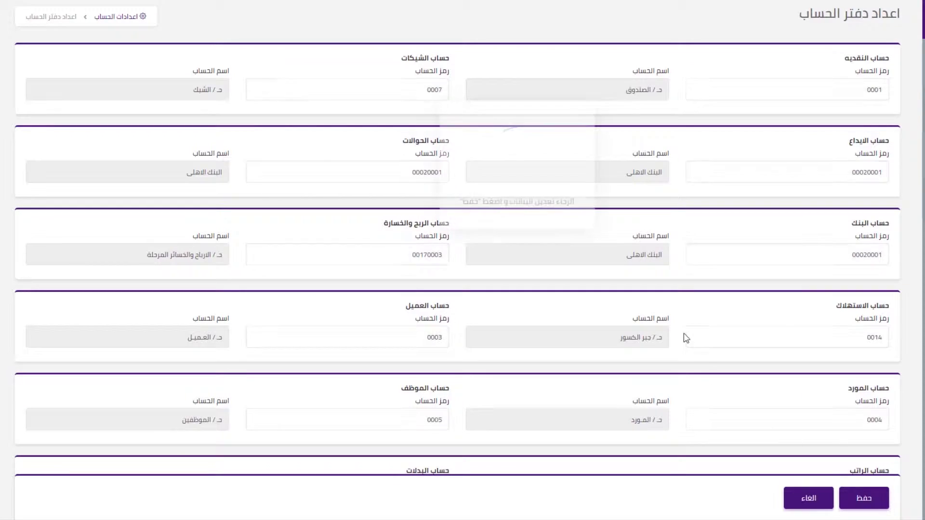
{"action": "left_click", "coordinate": [851, 89]}
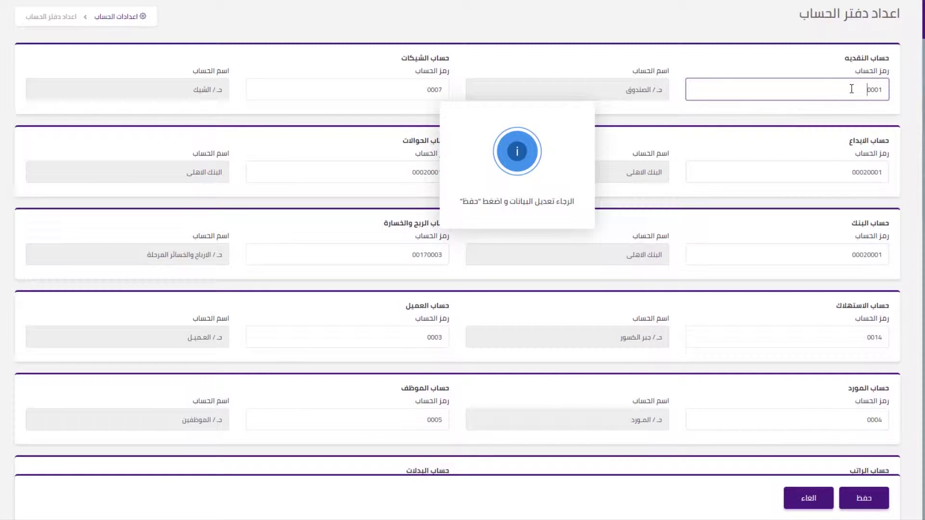
{"action": "left_click_drag", "start_coordinate": [851, 89], "coordinate": [915, 88]}
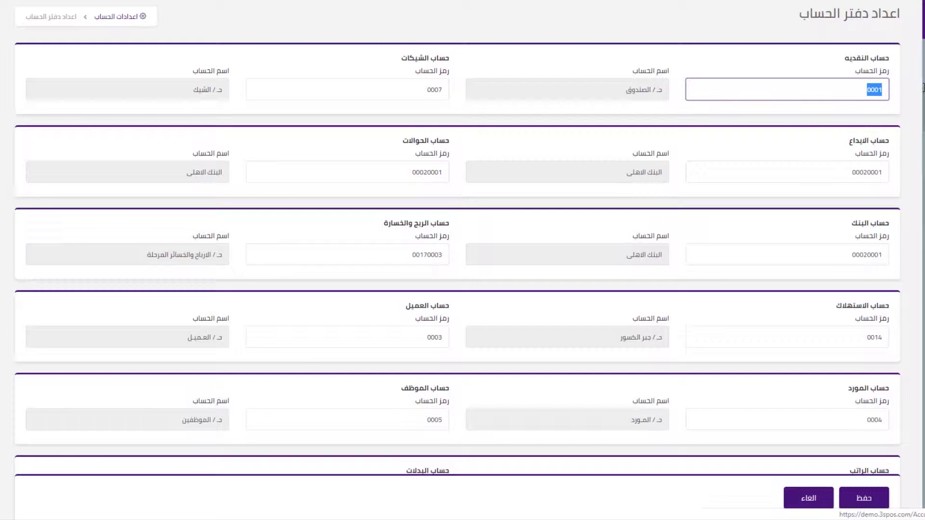
{"action": "type", "text": "ص"}
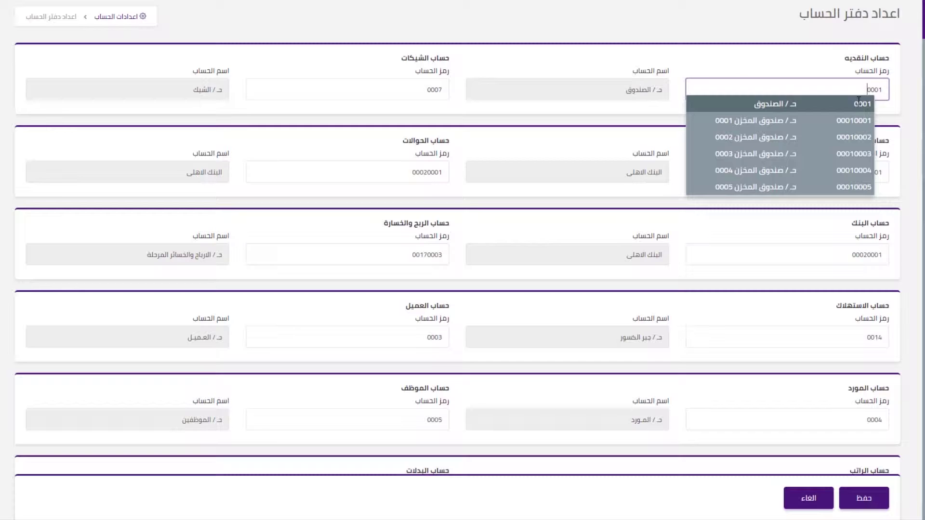
{"action": "left_click", "coordinate": [853, 122]}
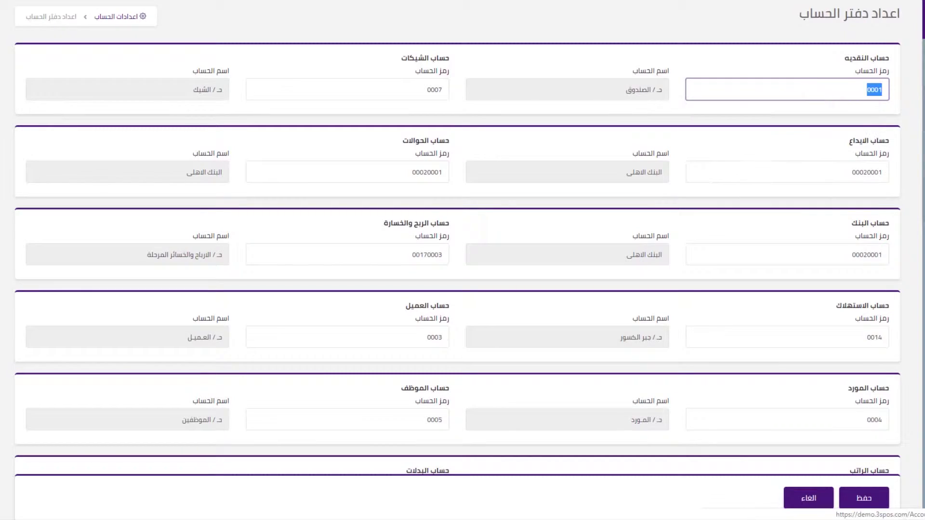
{"action": "left_click", "coordinate": [861, 109]}
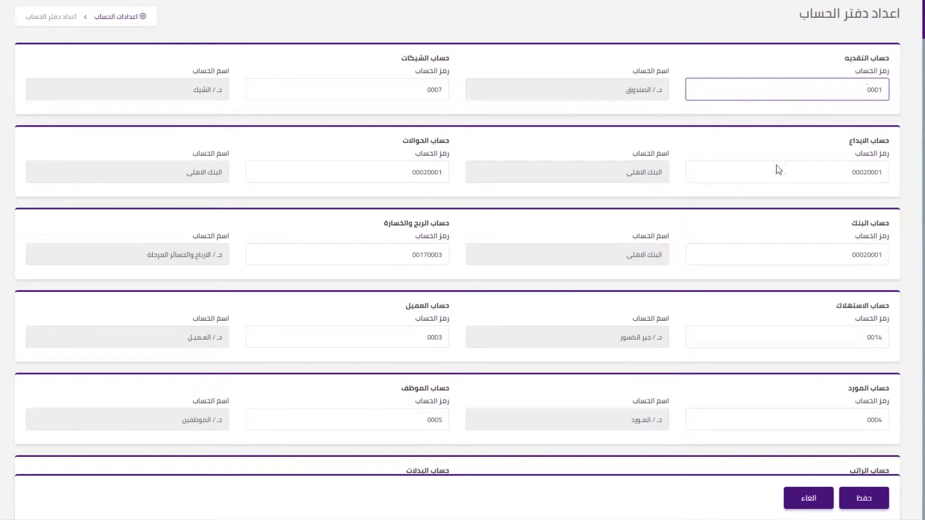
Step: Assign code 0007 (حـ / الشيك) to the cheques account and 00020001 (البنك الاهلى) to the deposit account
{"action": "left_click", "coordinate": [300, 91]}
{"action": "left_click", "coordinate": [430, 91]}
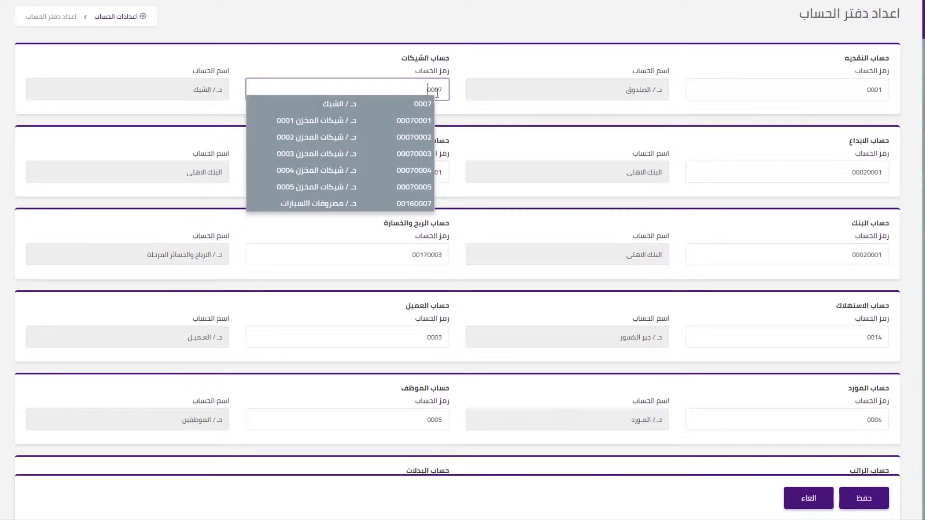
{"action": "left_click", "coordinate": [390, 109]}
{"action": "key", "text": "ctrl+a"}
{"action": "type", "text": "بنك"}
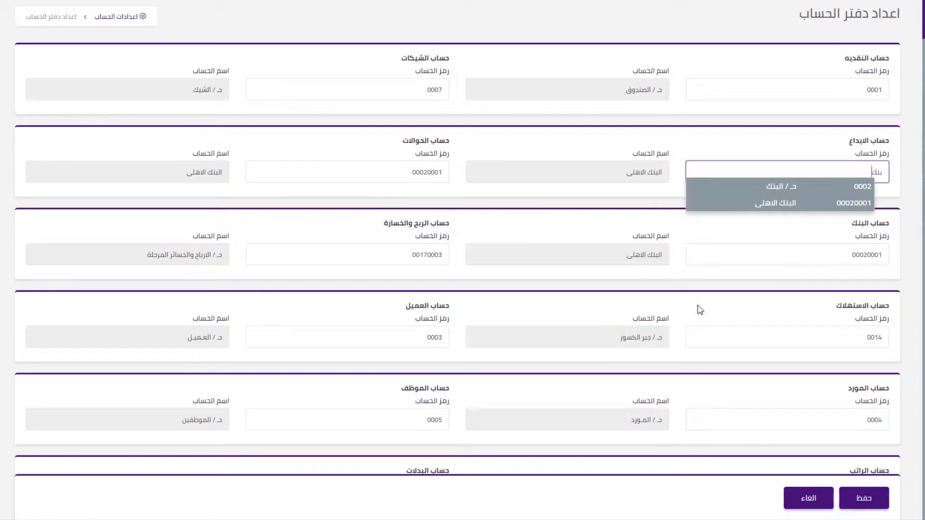
{"action": "left_click", "coordinate": [788, 204]}
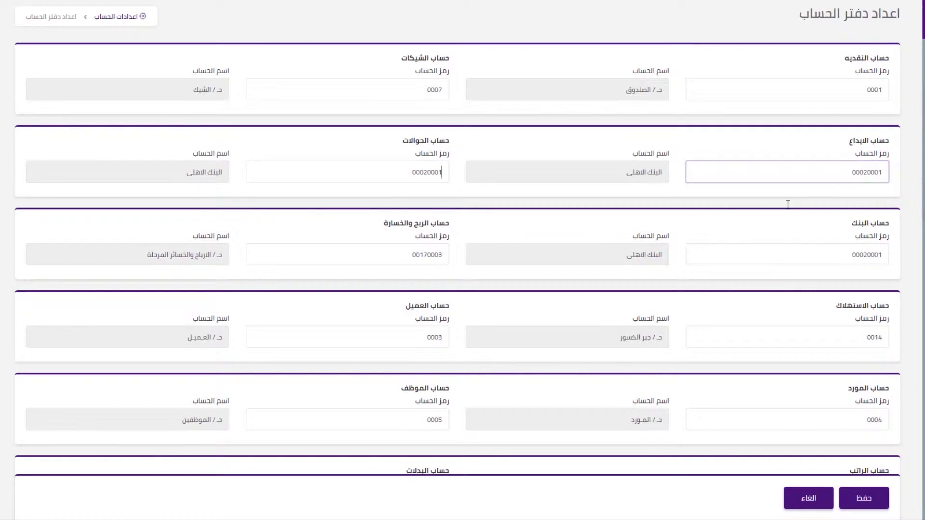
Step: Assign code 00020001 (البنك الاهلى) to the transfers account and 0002 (حـ / البنك) to the bank account
{"action": "key", "text": "ctrl+a"}
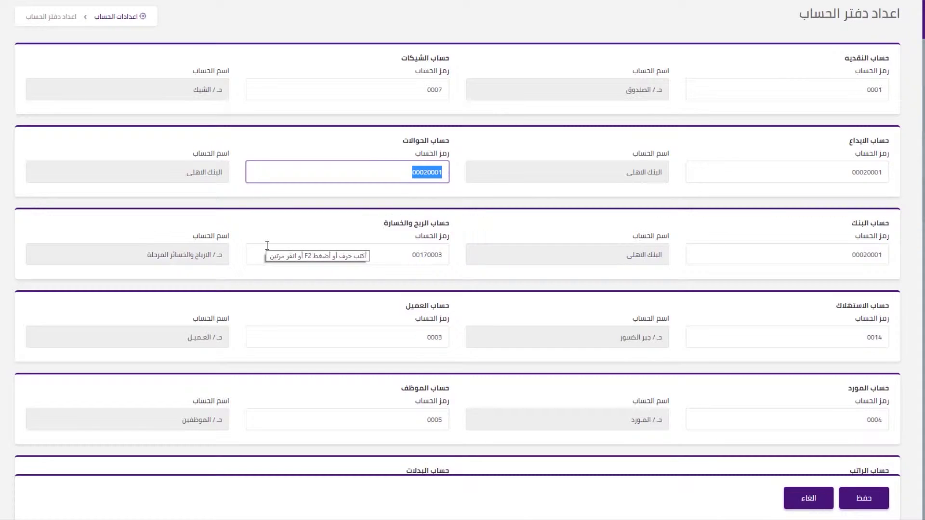
{"action": "type", "text": "البن"}
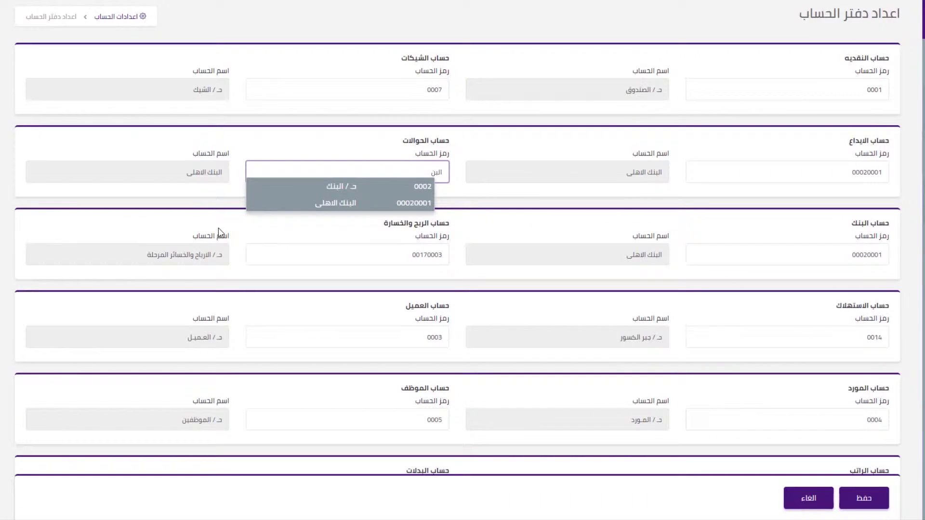
{"action": "left_click", "coordinate": [334, 203]}
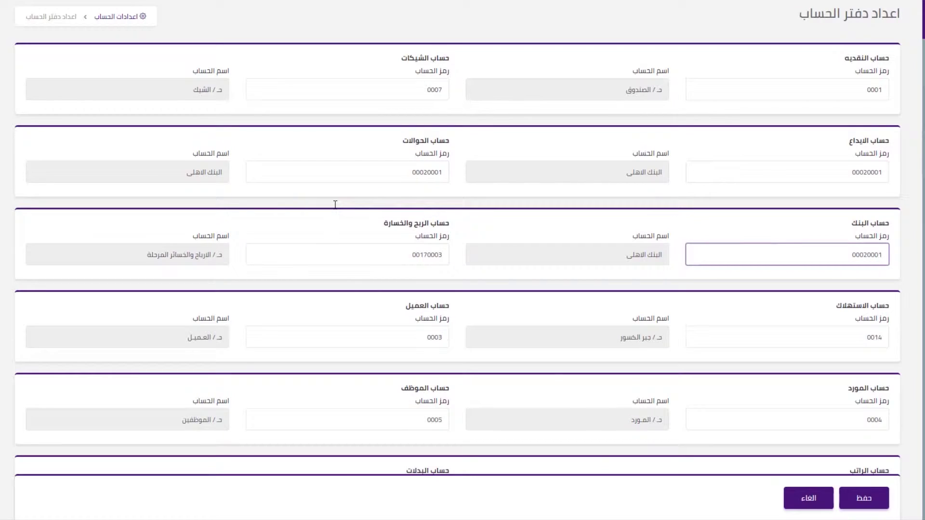
{"action": "key", "text": "ctrl+a"}
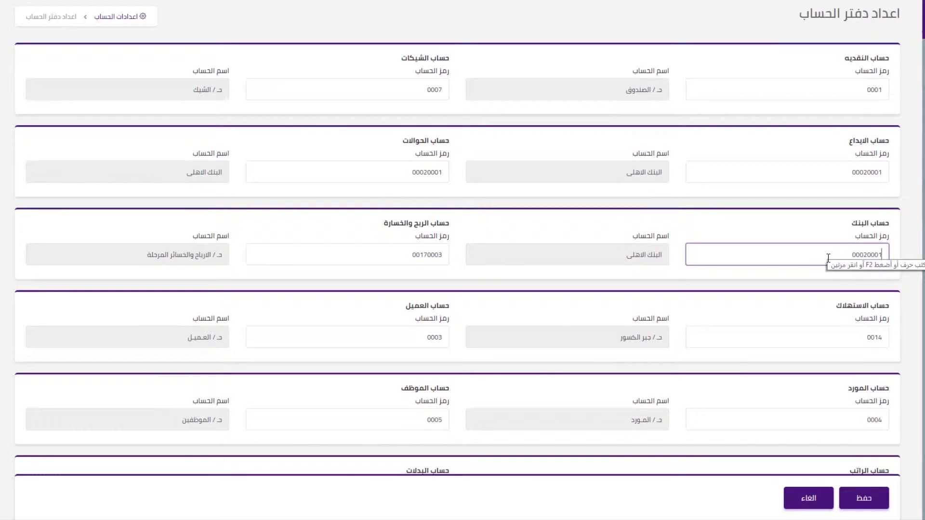
{"action": "type", "text": "البن"}
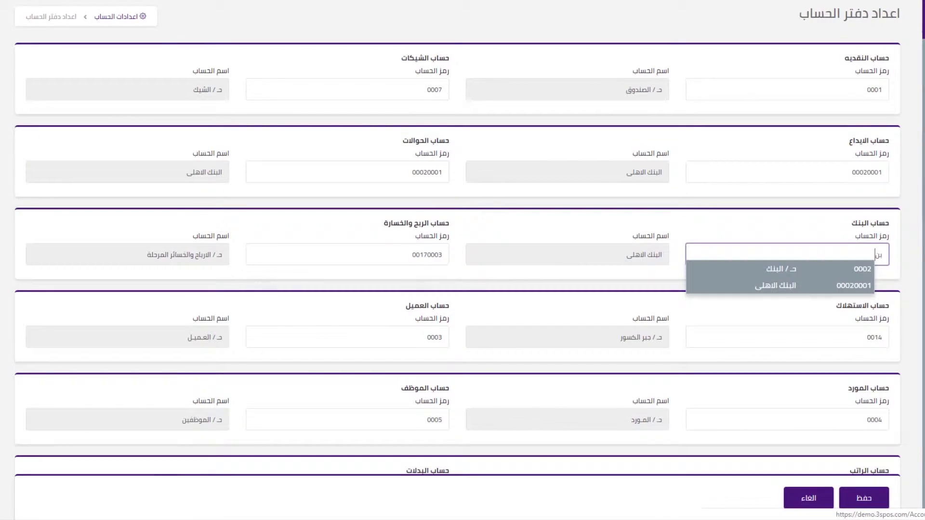
{"action": "left_click", "coordinate": [844, 269]}
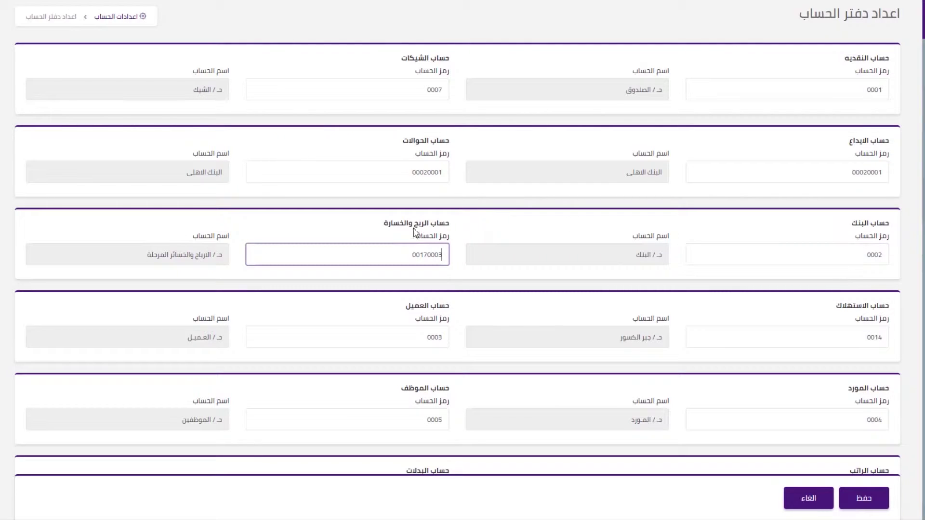
Step: Assign code 00170003 (حـ / الارباح والخسائر المرحلة) to the profit and loss account and 0014 (حـ / جبر الكسور) to the depreciation account
{"action": "key", "text": "ctrl+a"}
{"action": "type", "text": "رب"}
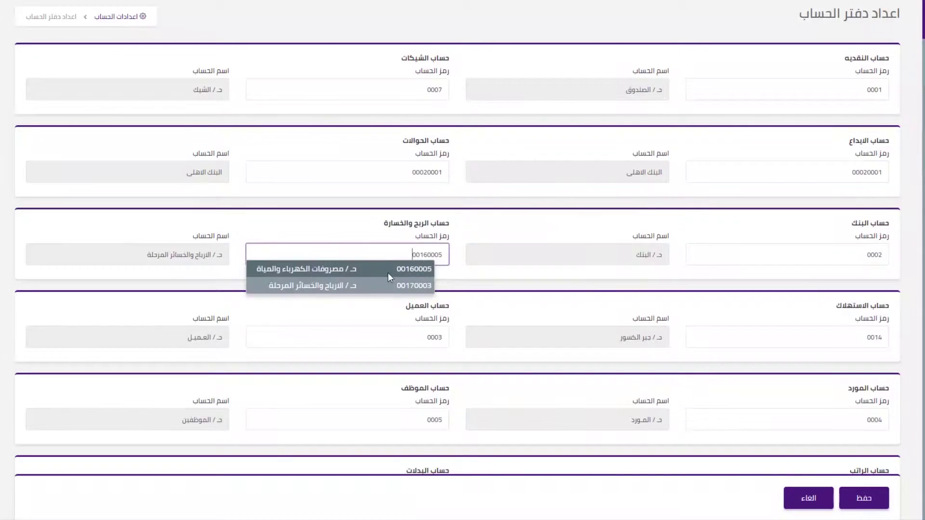
{"action": "left_click", "coordinate": [357, 280]}
{"action": "key", "text": "ctrl+a"}
{"action": "type", "text": "جبر"}
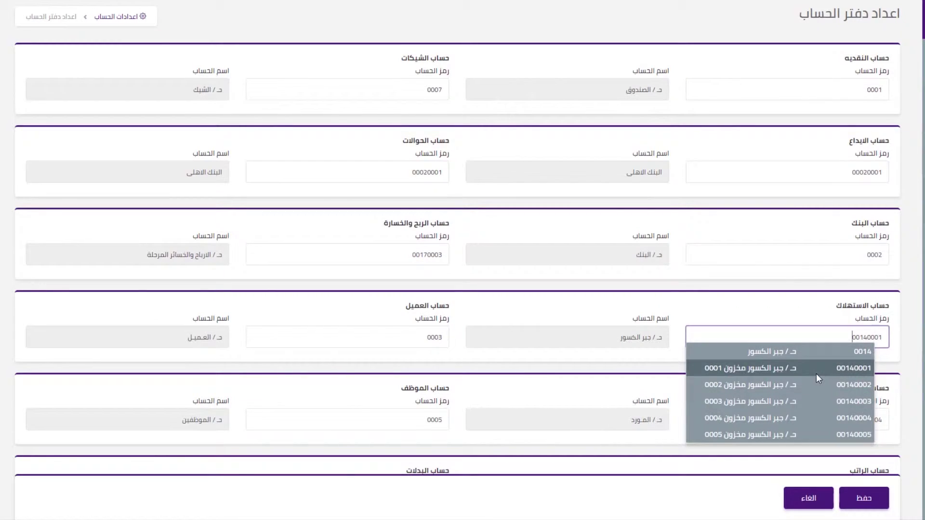
{"action": "left_click", "coordinate": [810, 357]}
Step: Assign code 0003 (حـ / العميل) to the customer account and 0004 (حـ / المورد) to the supplier account, and save the ledger setup
{"action": "key", "text": "ctrl+a"}
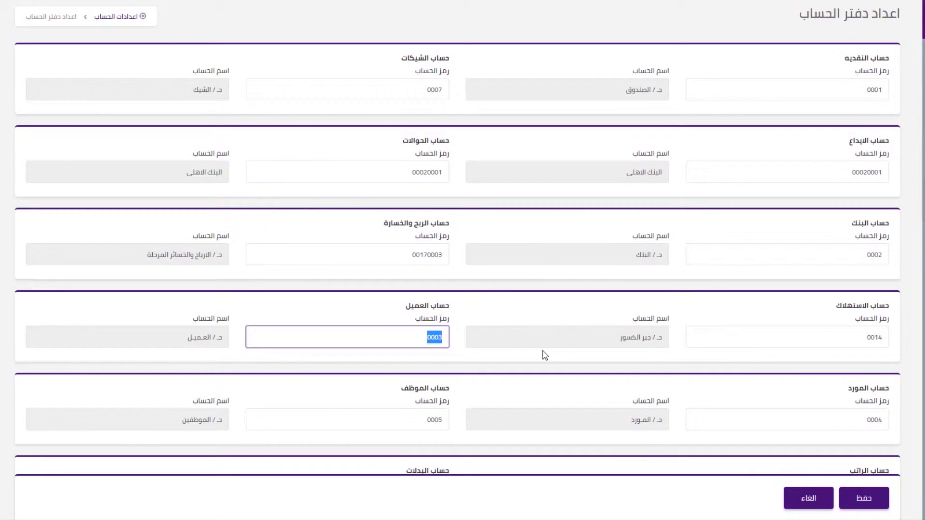
{"action": "type", "text": "0003"}
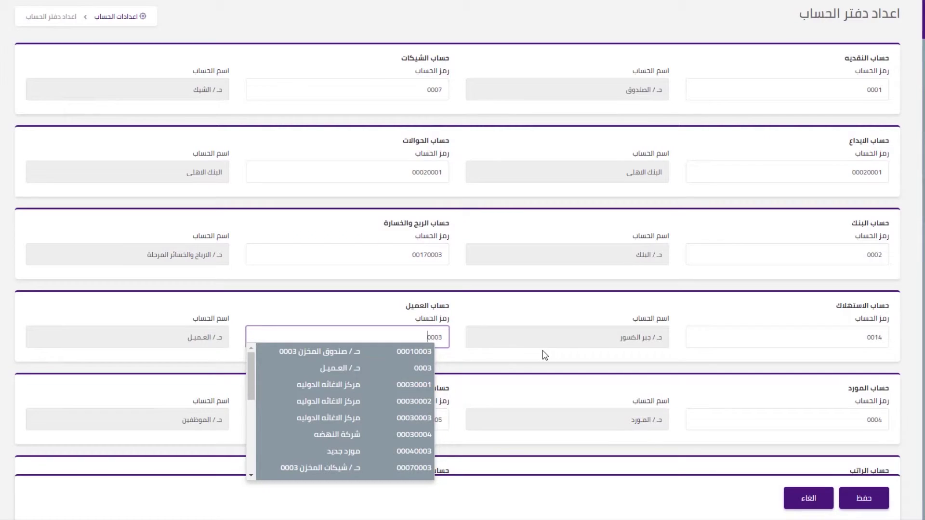
{"action": "left_click", "coordinate": [415, 368]}
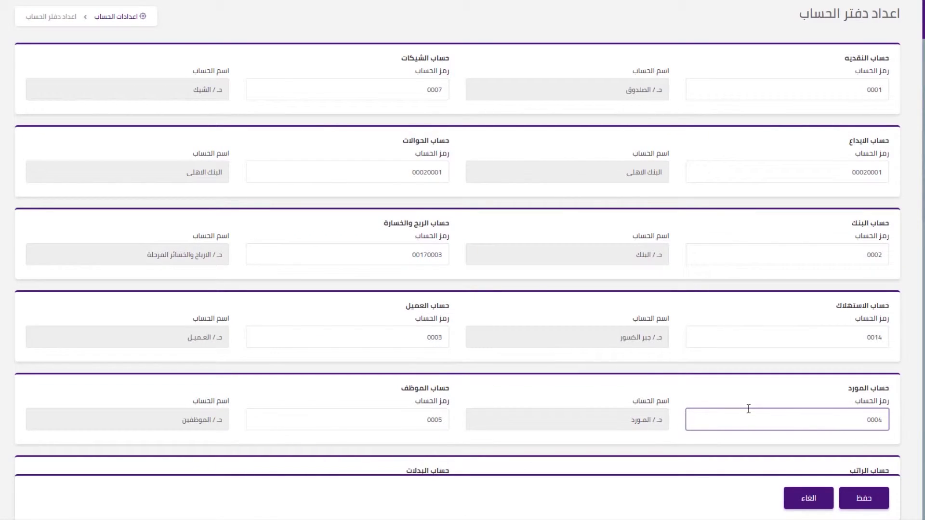
{"action": "scroll", "coordinate": [748, 408], "scroll_direction": "down", "scroll_amount": 3}
{"action": "double_click", "coordinate": [837, 320]}
{"action": "type", "text": "0004"}
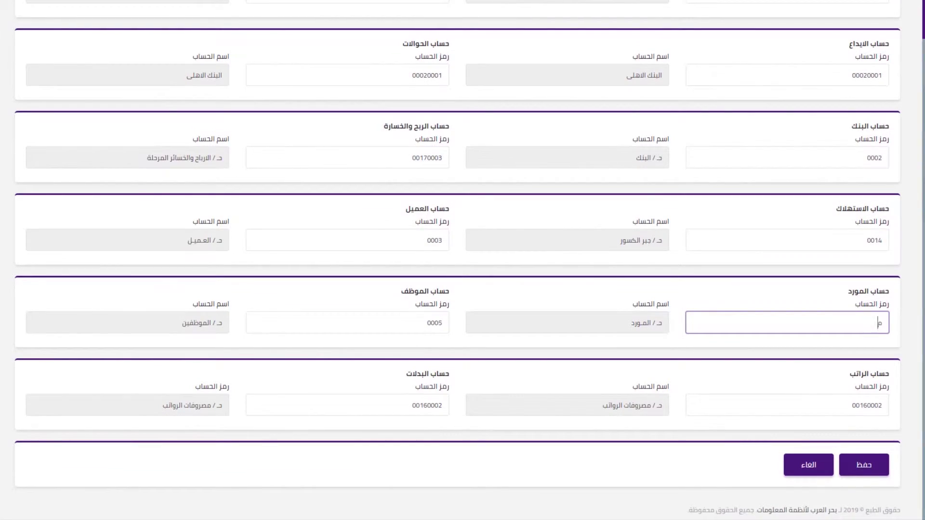
{"action": "left_click", "coordinate": [833, 340]}
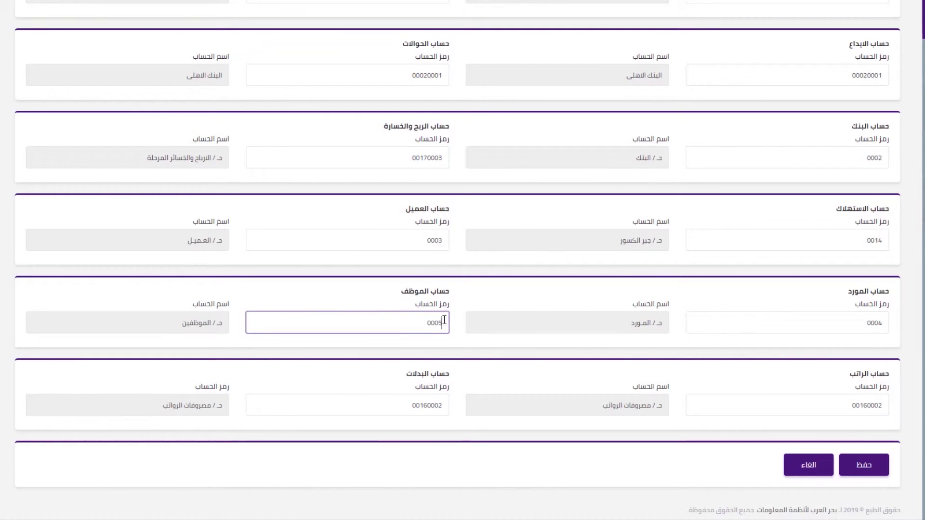
{"action": "left_click", "coordinate": [864, 465]}
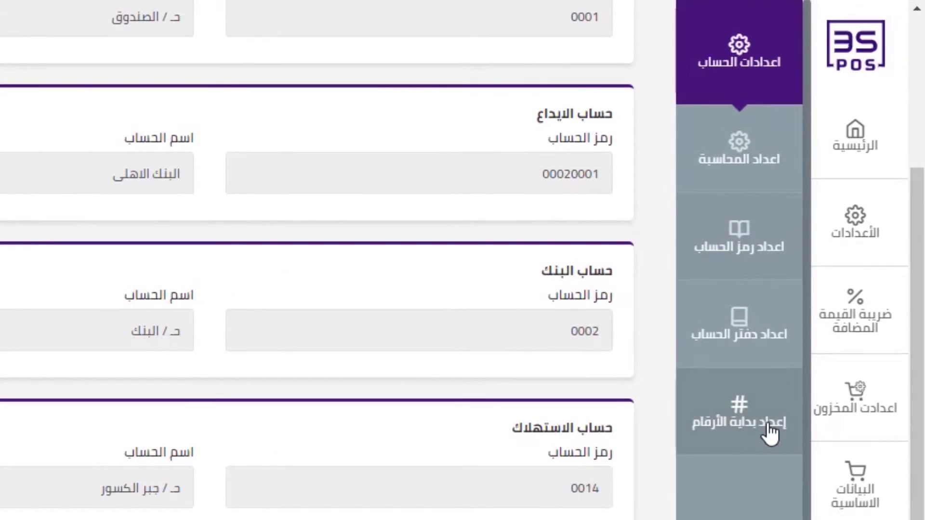
Step: Open the starting numbers setup (إعداد بداية الأرقام) and make its settings editable
{"action": "left_click", "coordinate": [770, 433]}
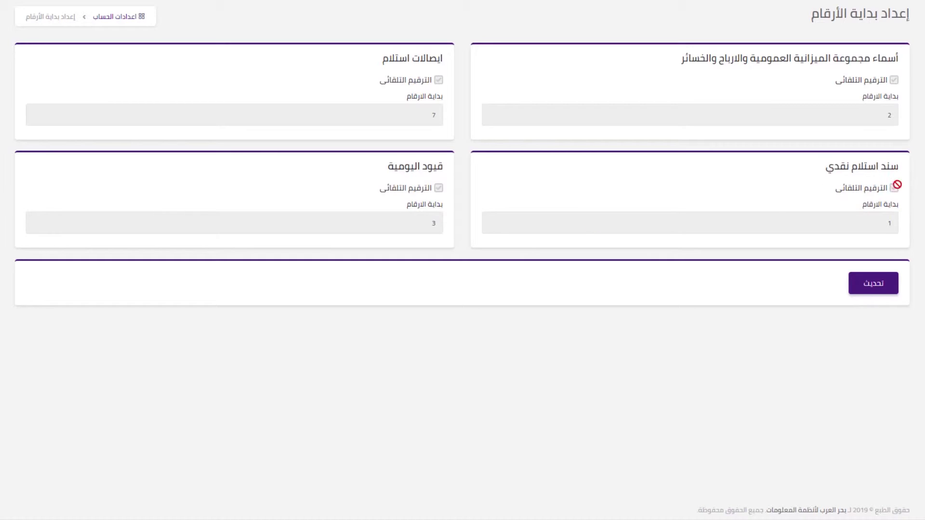
{"action": "left_click", "coordinate": [877, 290]}
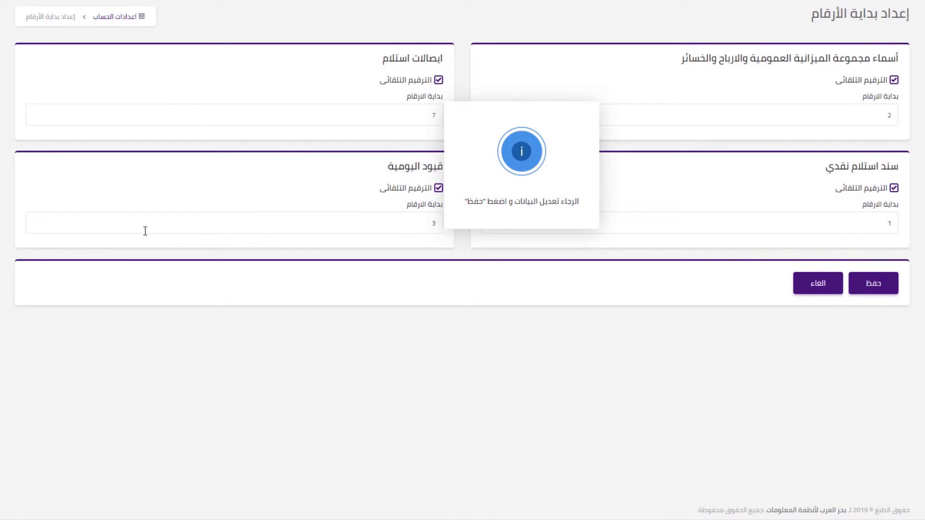
Step: Try switching automatic numbering (الترقيم التلقائى) off and back on for the listed document types
{"action": "left_click", "coordinate": [895, 80]}
{"action": "left_click", "coordinate": [439, 81]}
{"action": "left_click", "coordinate": [439, 82]}
{"action": "left_click", "coordinate": [438, 189]}
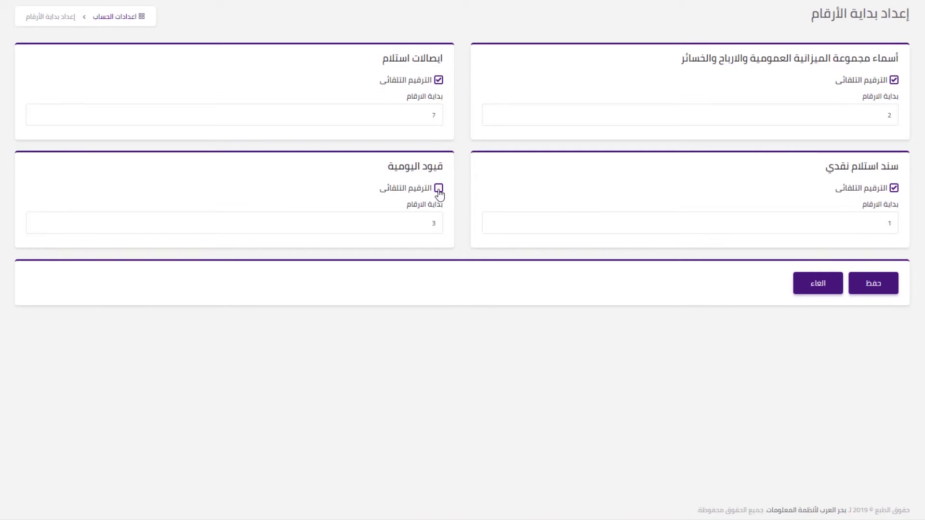
{"action": "left_click", "coordinate": [894, 189]}
{"action": "left_click", "coordinate": [894, 189]}
Step: Set the starting number of the balance sheet and profit-and-loss group names to 100, and select the receipts' starting number for replacement
{"action": "double_click", "coordinate": [889, 115]}
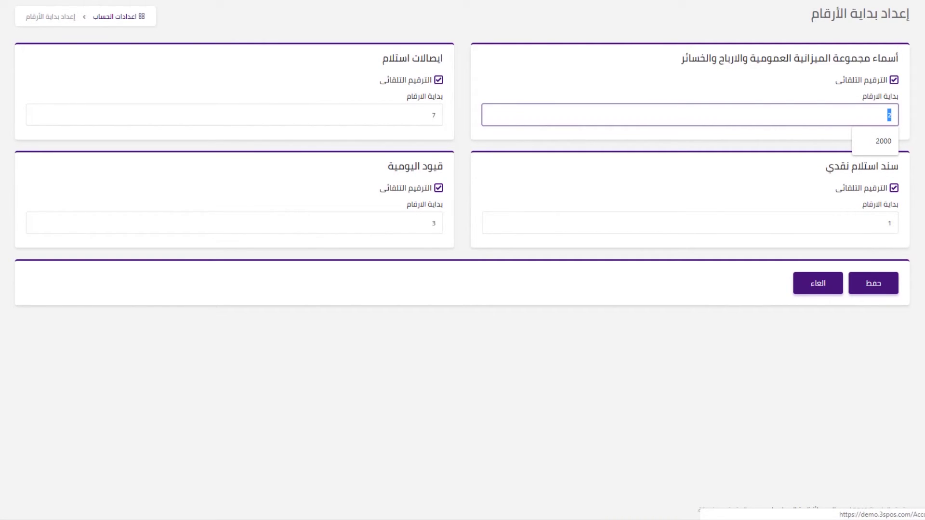
{"action": "type", "text": "100"}
{"action": "key", "text": "Tab"}
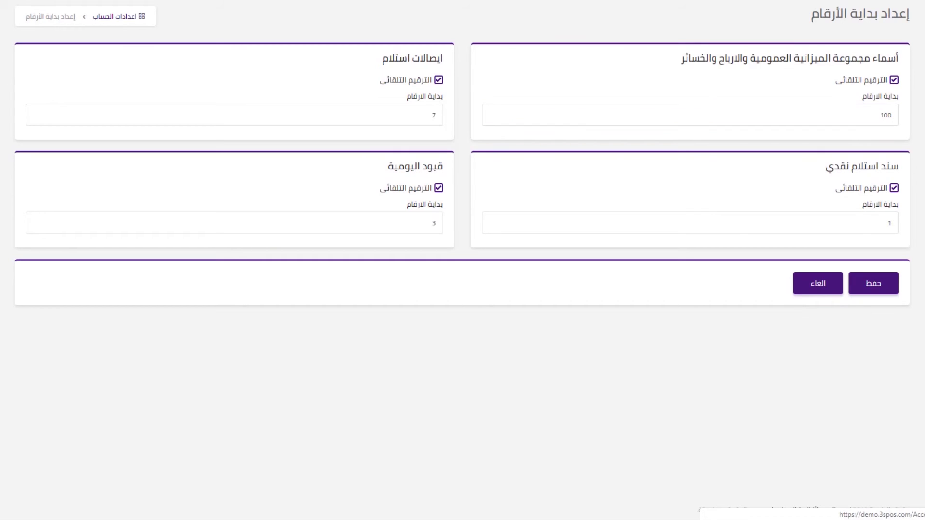
{"action": "double_click", "coordinate": [433, 115]}
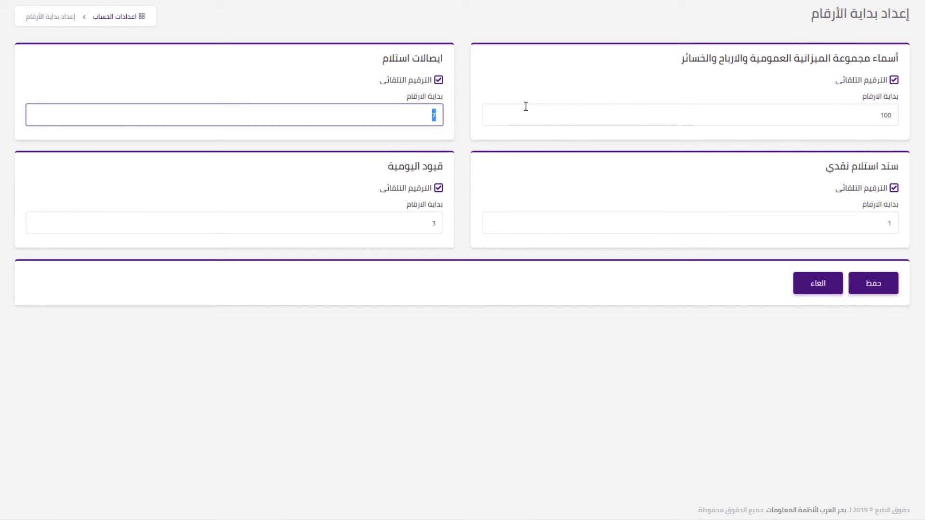